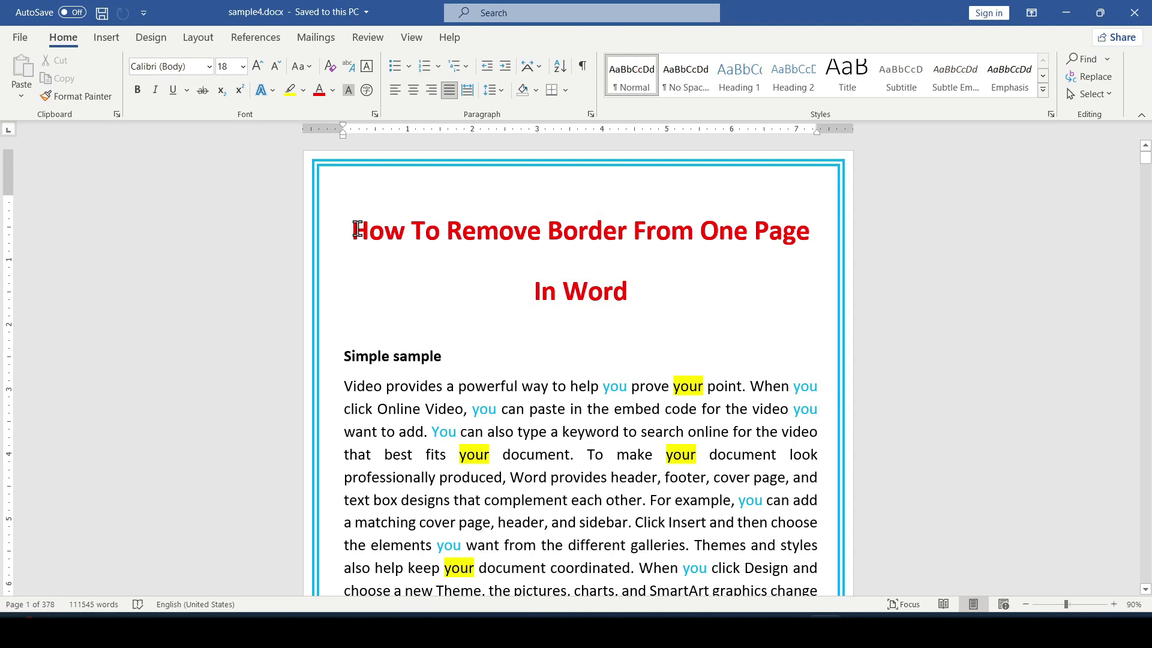
# Set the page border to None in Page Borders, applied to this section only.
pyautogui.moveTo(356, 230)
pyautogui.mouseDown()
pyautogui.moveTo(773, 242)
pyautogui.moveTo(647, 283)
pyautogui.mouseUp()
pyautogui.click(612, 391)
pyautogui.scroll(-1, 607, 370)
pyautogui.scroll(-1, 606, 370)
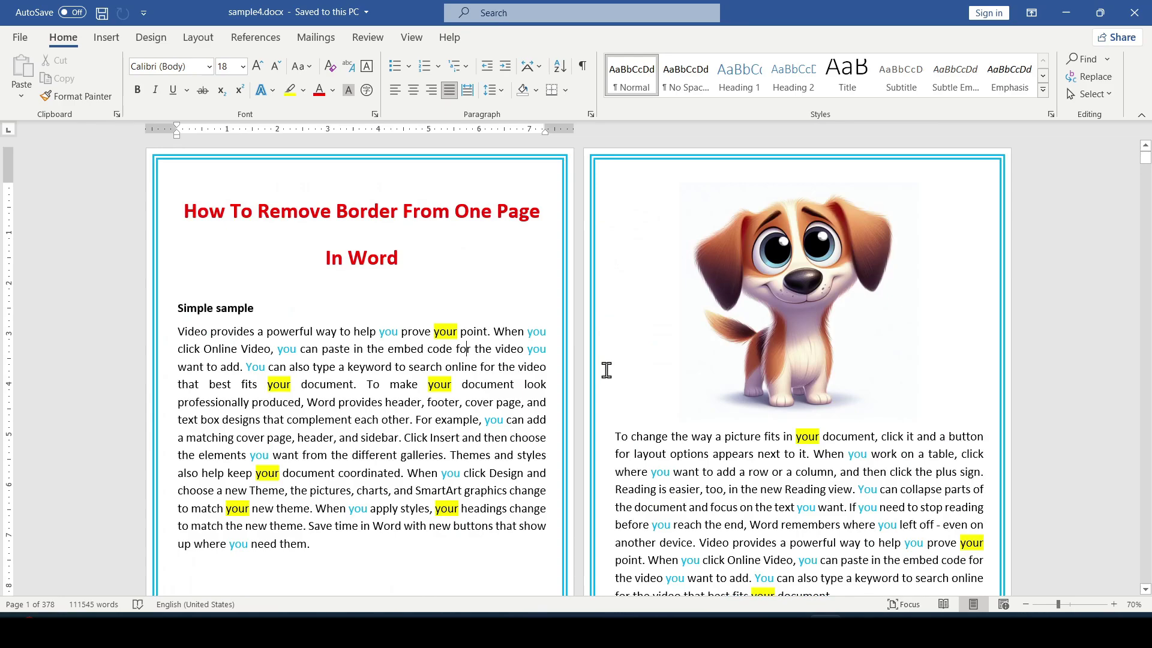
pyautogui.scroll(-1, 607, 370)
pyautogui.scroll(-5, 606, 370)
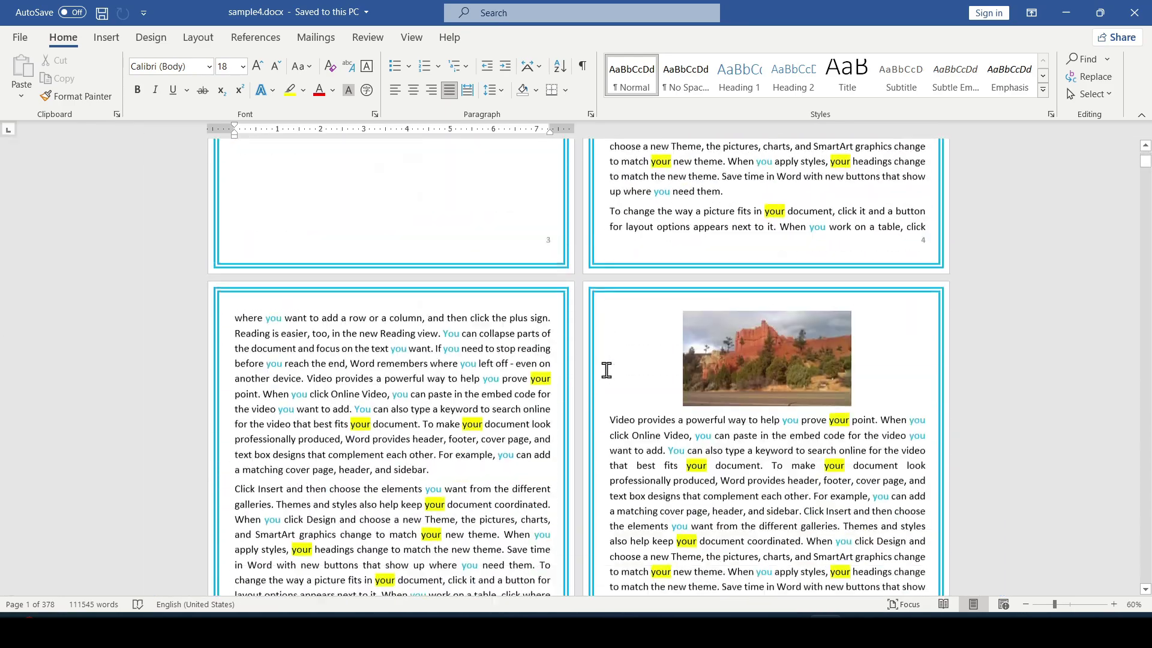
pyautogui.scroll(3, 607, 370)
pyautogui.scroll(4, 606, 370)
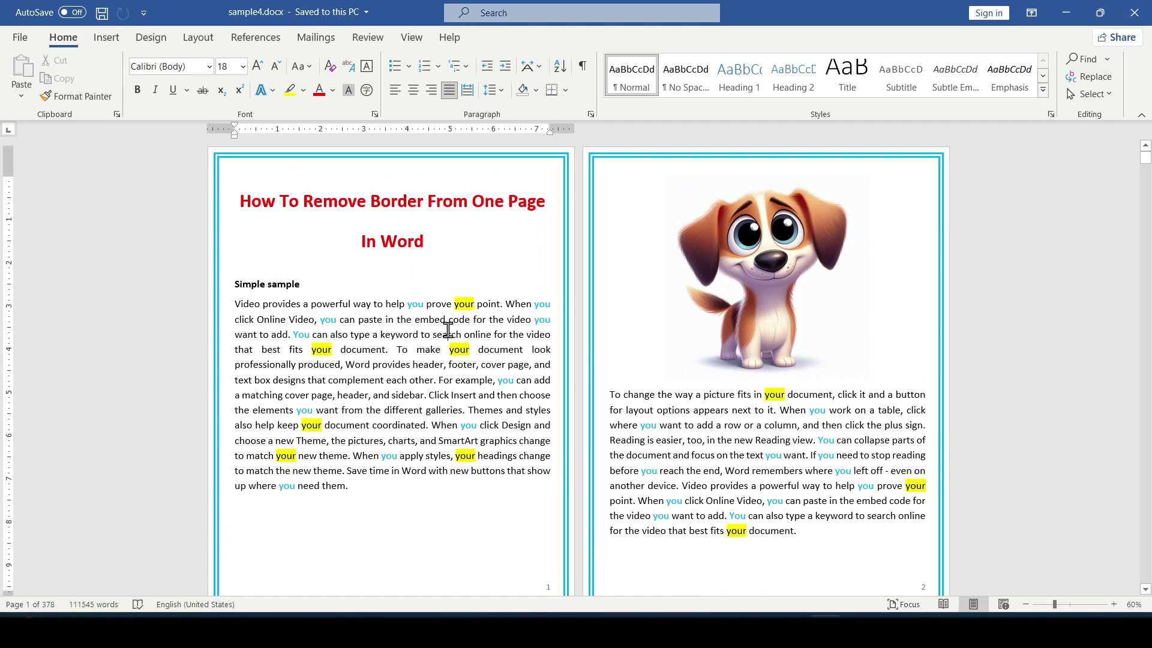
pyautogui.keyDown('ctrl'); pyautogui.scroll(1, 448, 331); pyautogui.keyUp('ctrl')
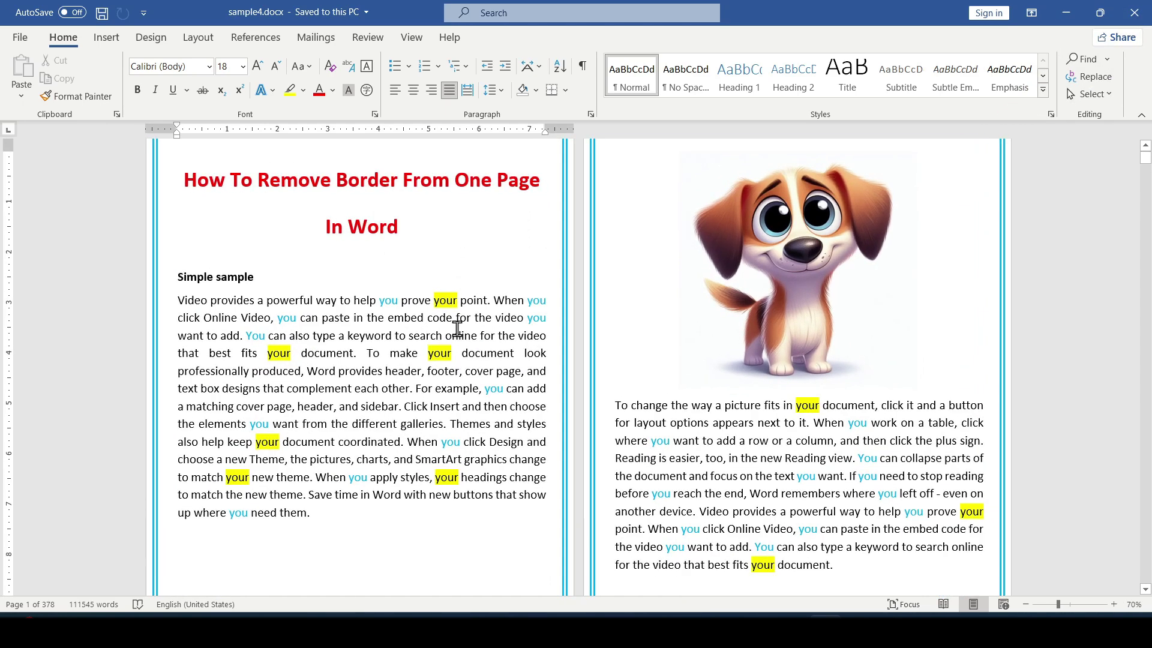
pyautogui.click(151, 37)
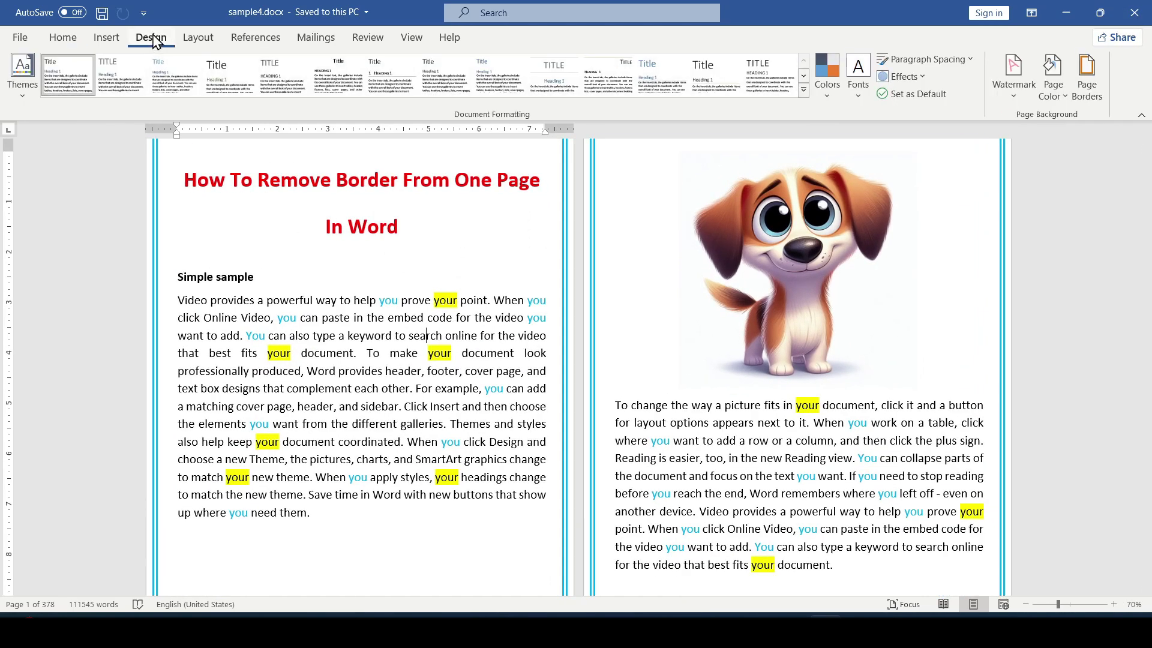
pyautogui.click(1091, 90)
pyautogui.moveTo(835, 165); pyautogui.dragTo(815, 164)
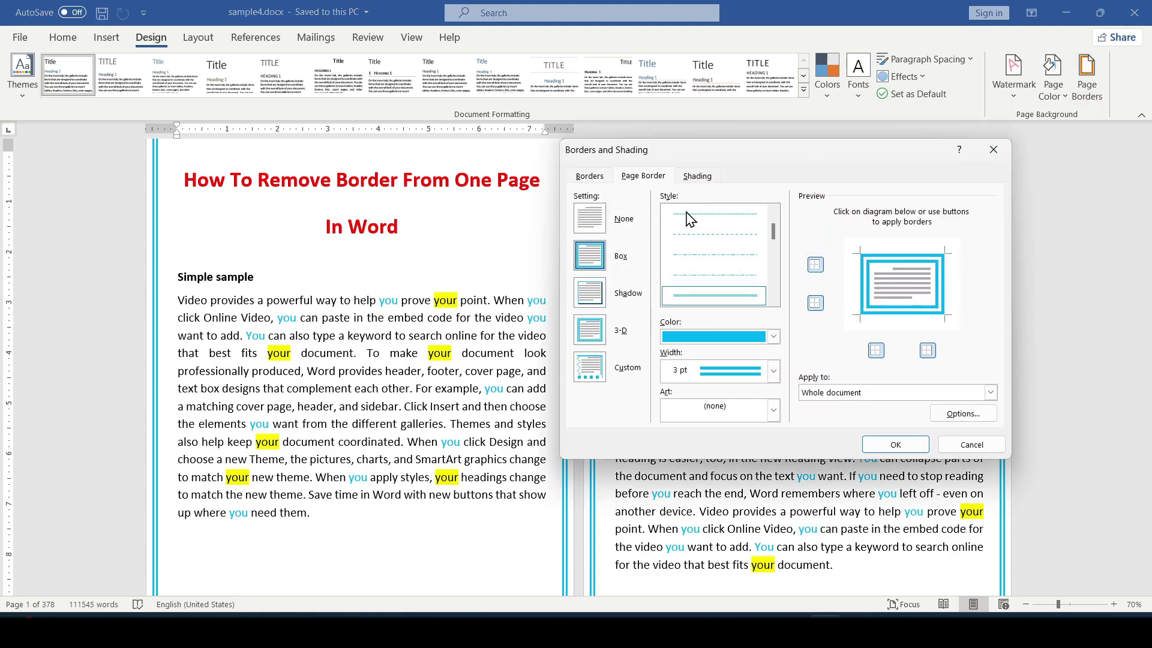
pyautogui.click(594, 209)
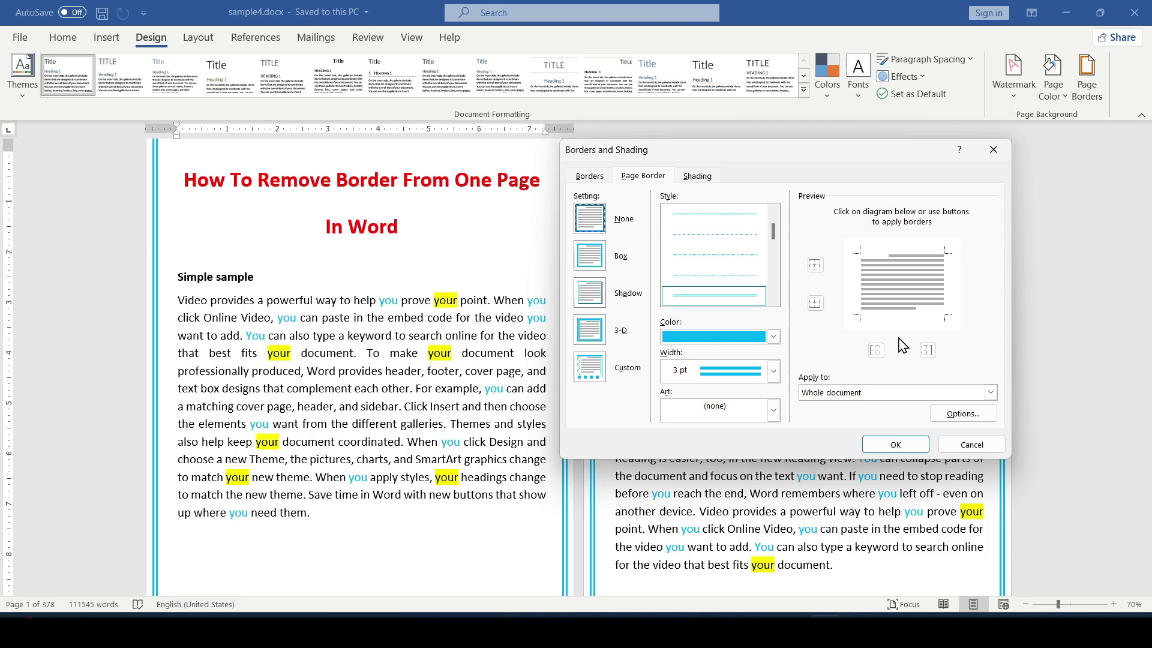
pyautogui.click(824, 392)
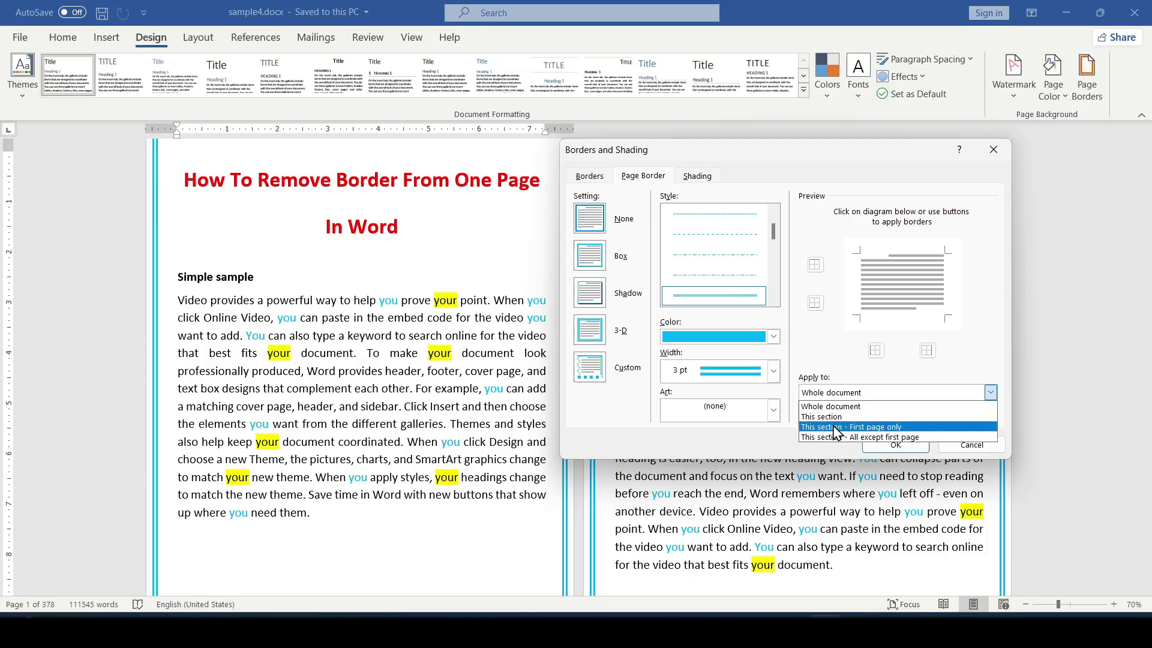
pyautogui.click(830, 416)
pyautogui.click(910, 441)
pyautogui.scroll(-2, 791, 420)
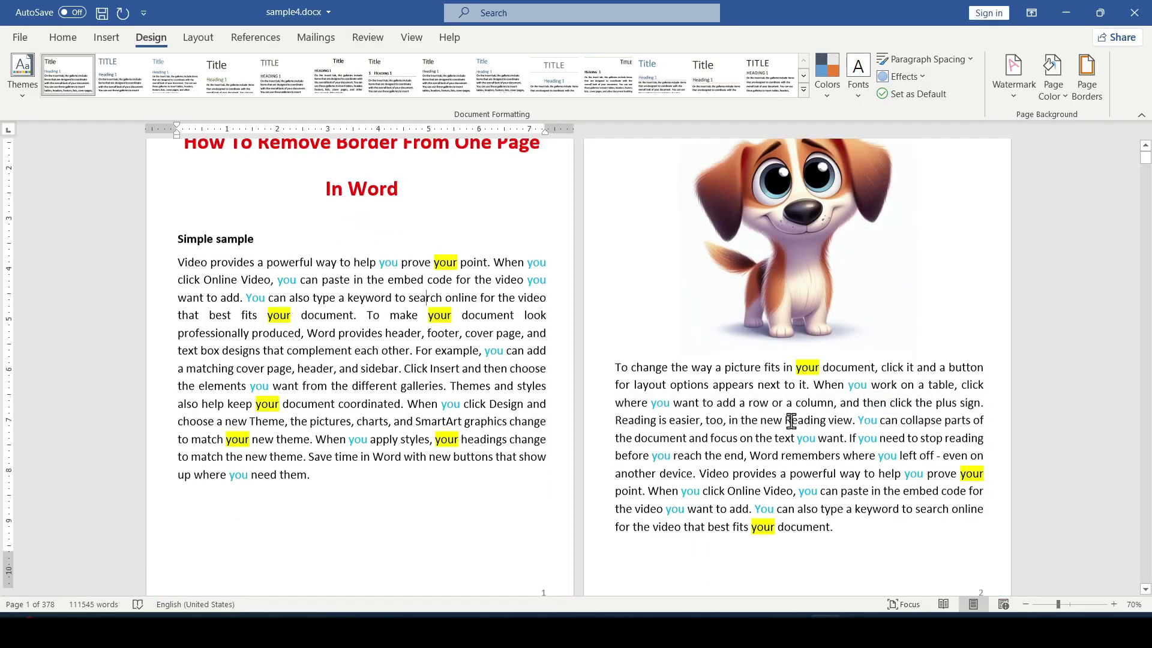
pyautogui.scroll(-5, 791, 420)
pyautogui.scroll(-5, 792, 419)
pyautogui.scroll(-5, 791, 420)
pyautogui.scroll(-5, 792, 420)
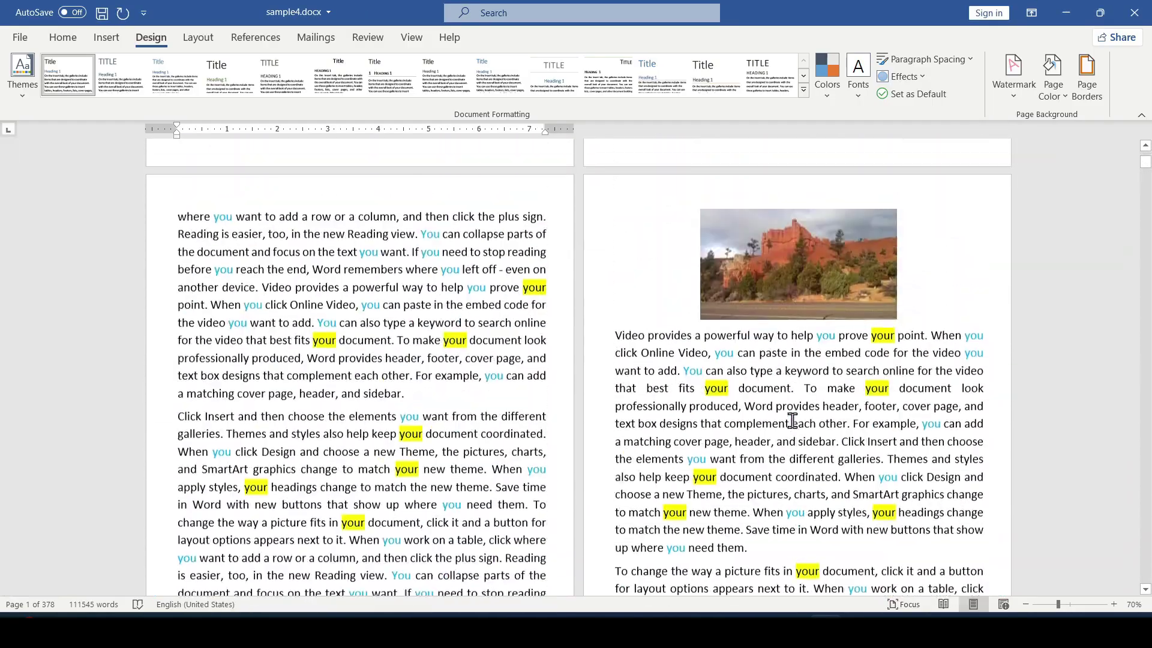
pyautogui.scroll(-5, 792, 420)
pyautogui.scroll(-5, 796, 429)
pyautogui.scroll(5, 796, 429)
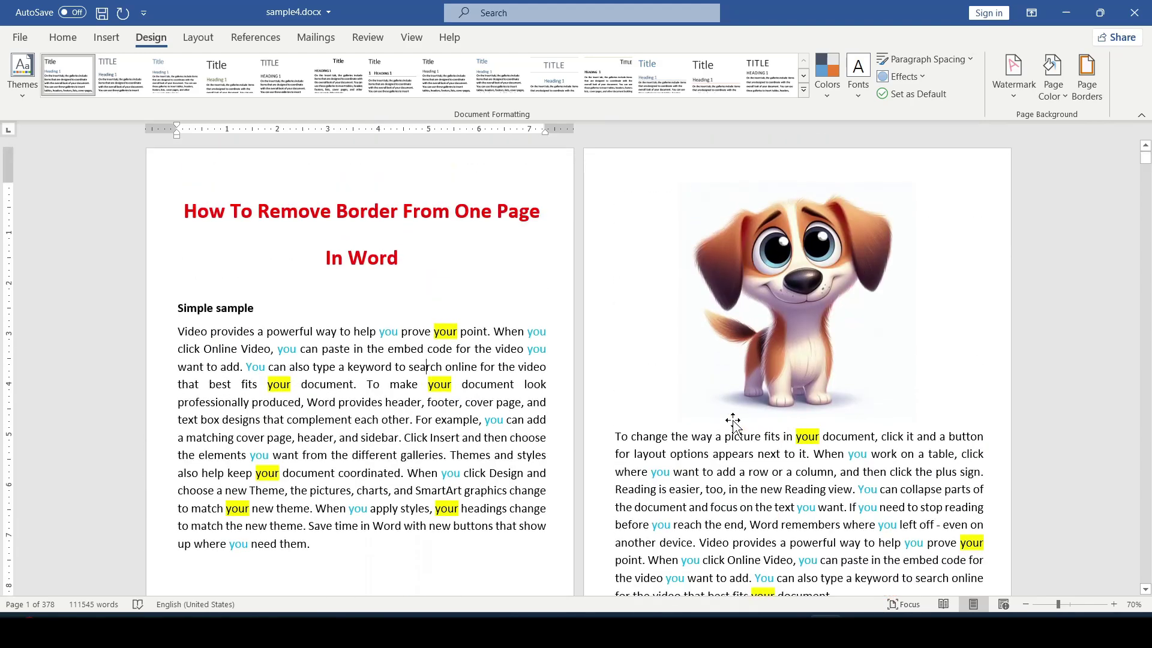
pyautogui.click(699, 470)
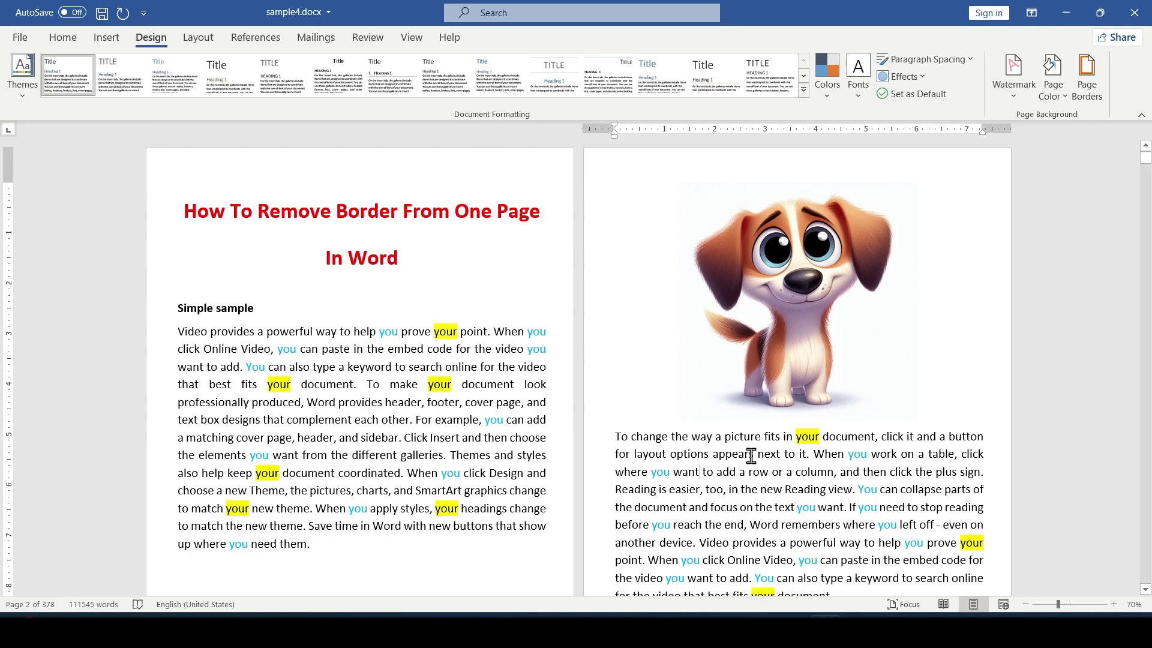
pyautogui.hotkey('ctrl', 'z')
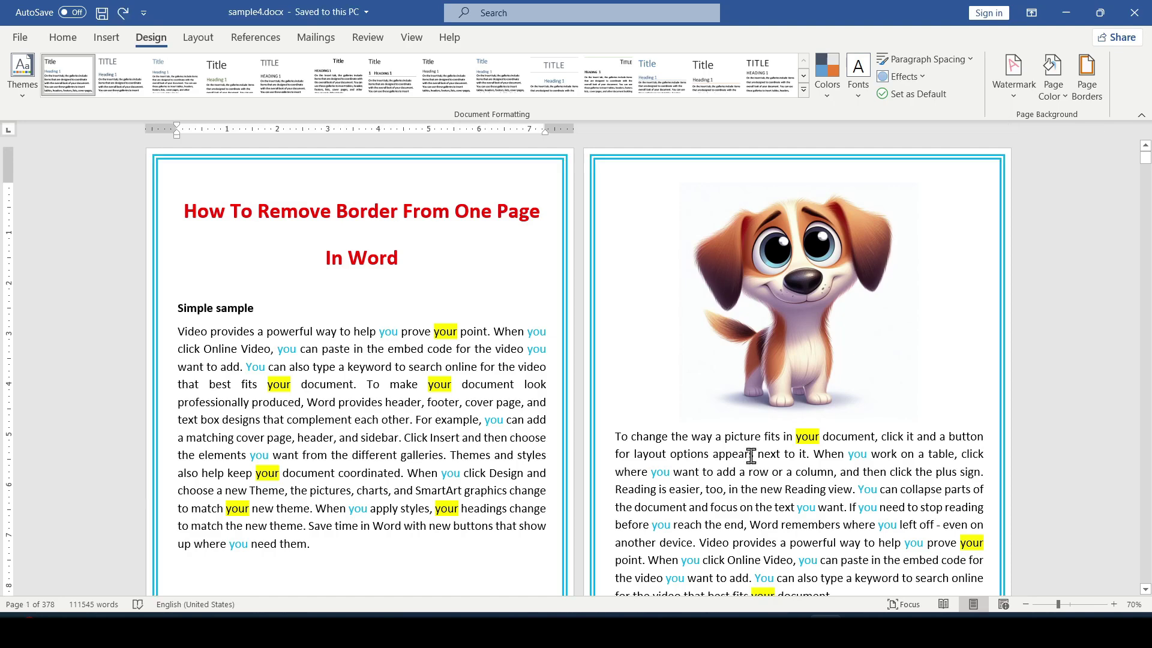
pyautogui.scroll(-1, 408, 382)
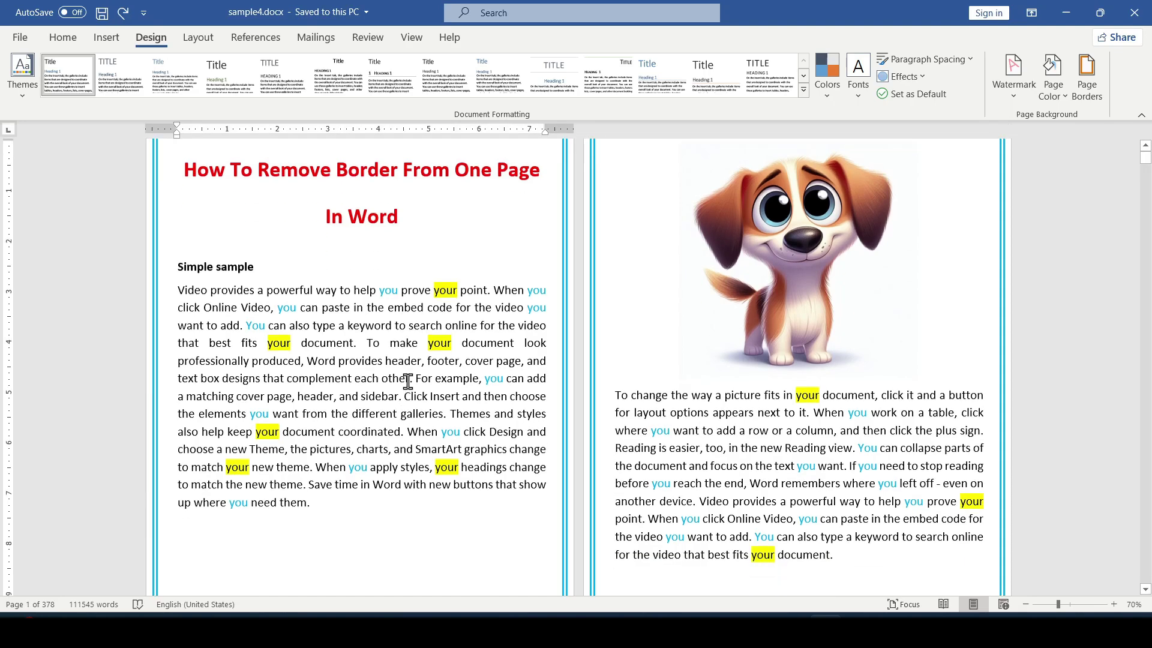
pyautogui.scroll(1, 407, 382)
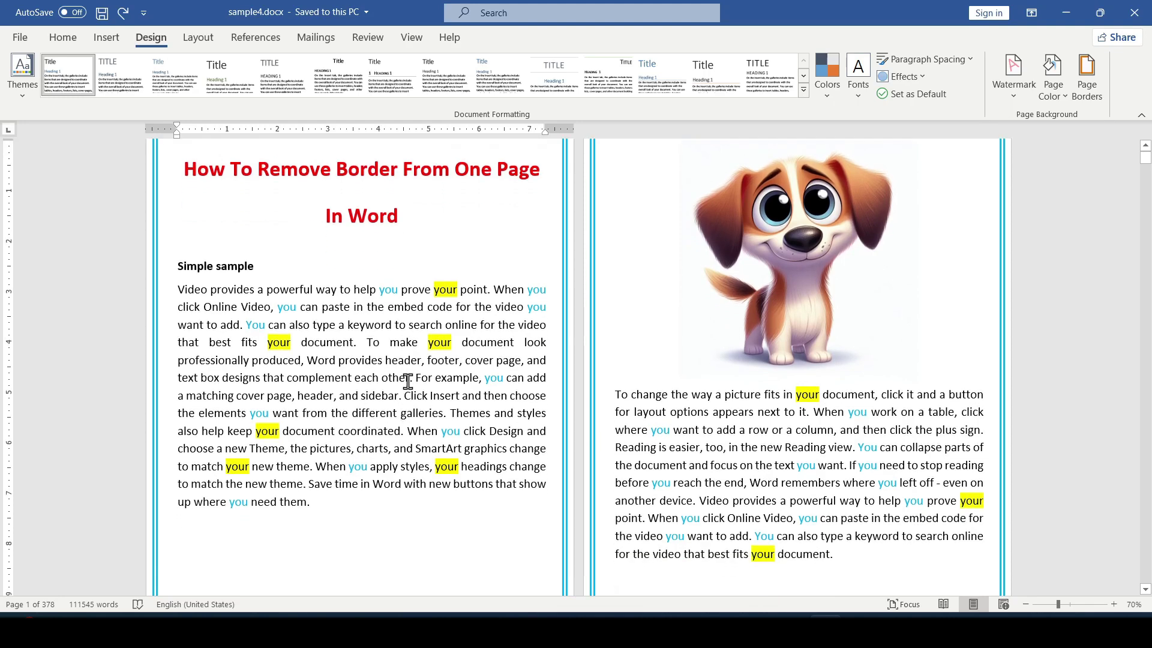
pyautogui.scroll(-3, 326, 470)
pyautogui.scroll(3, 357, 469)
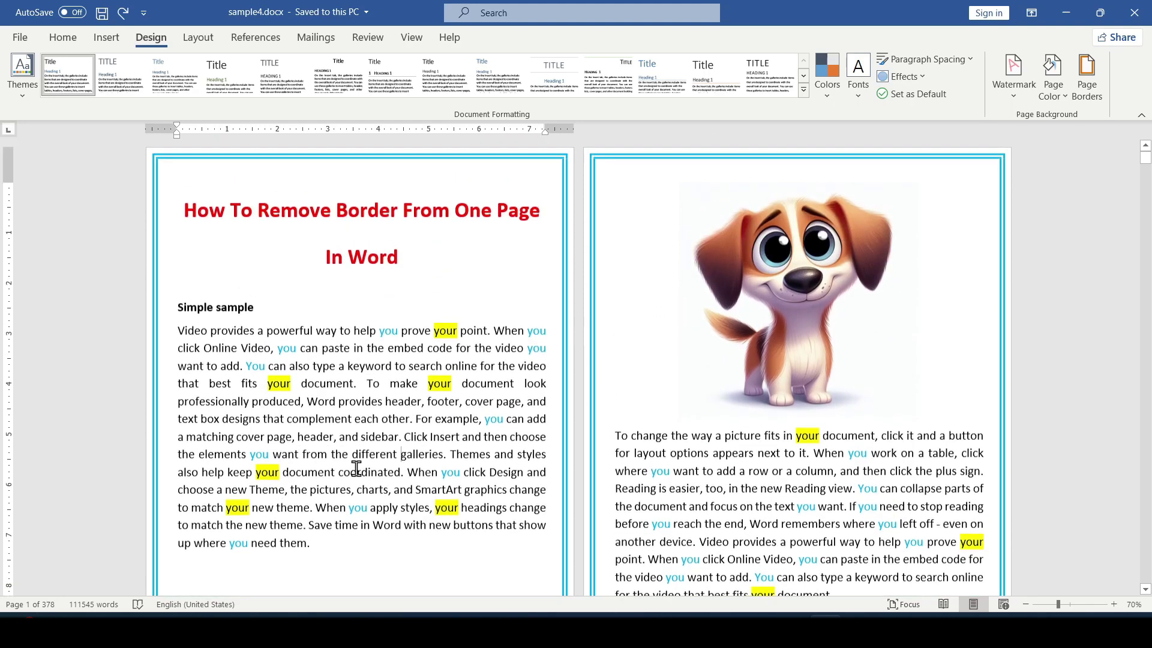
# Insert Next Page section breaks after 'them.' on page 1 and after page 2's text.
pyautogui.click(332, 551)
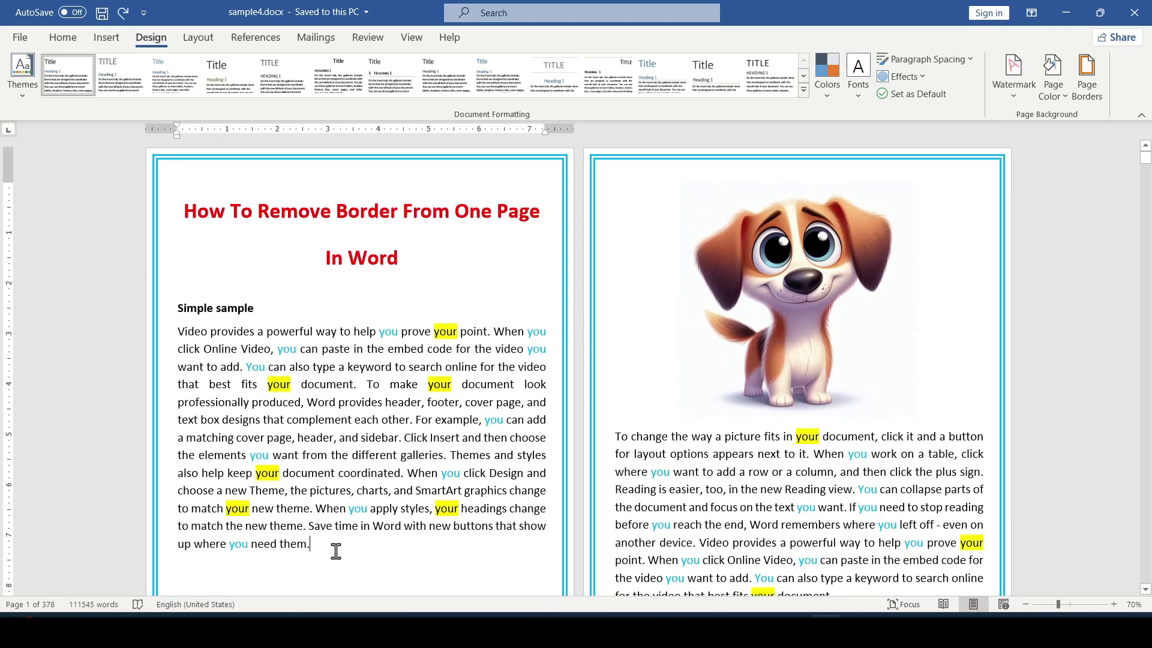
pyautogui.click(198, 37)
pyautogui.click(248, 61)
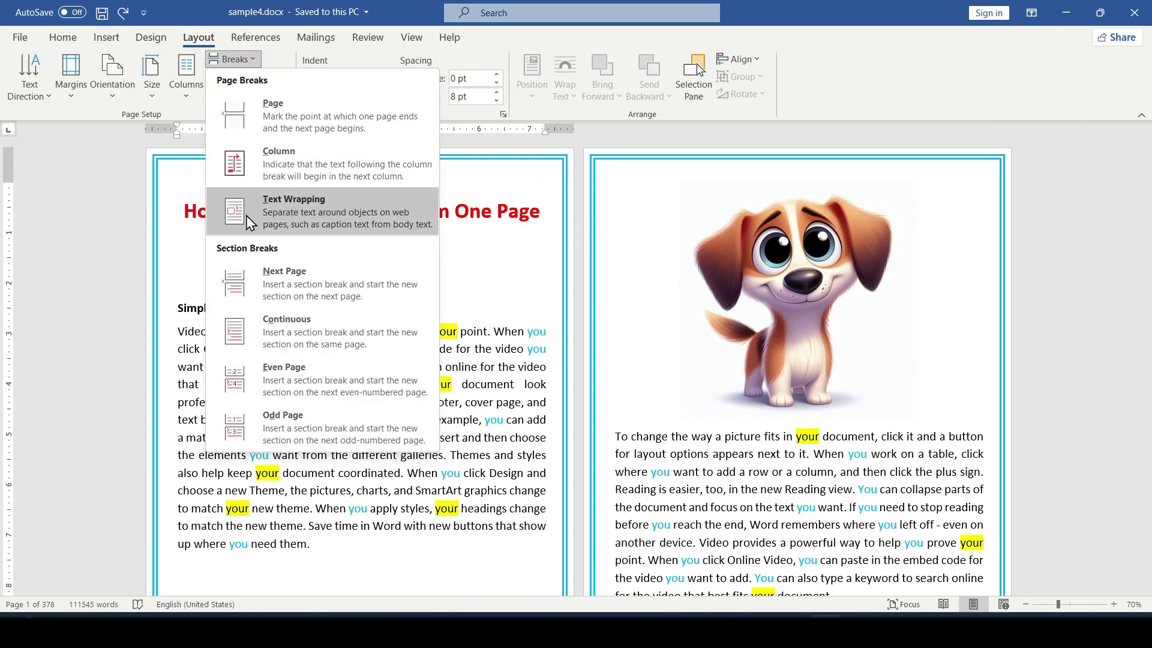
pyautogui.click(312, 278)
pyautogui.scroll(-2, 774, 364)
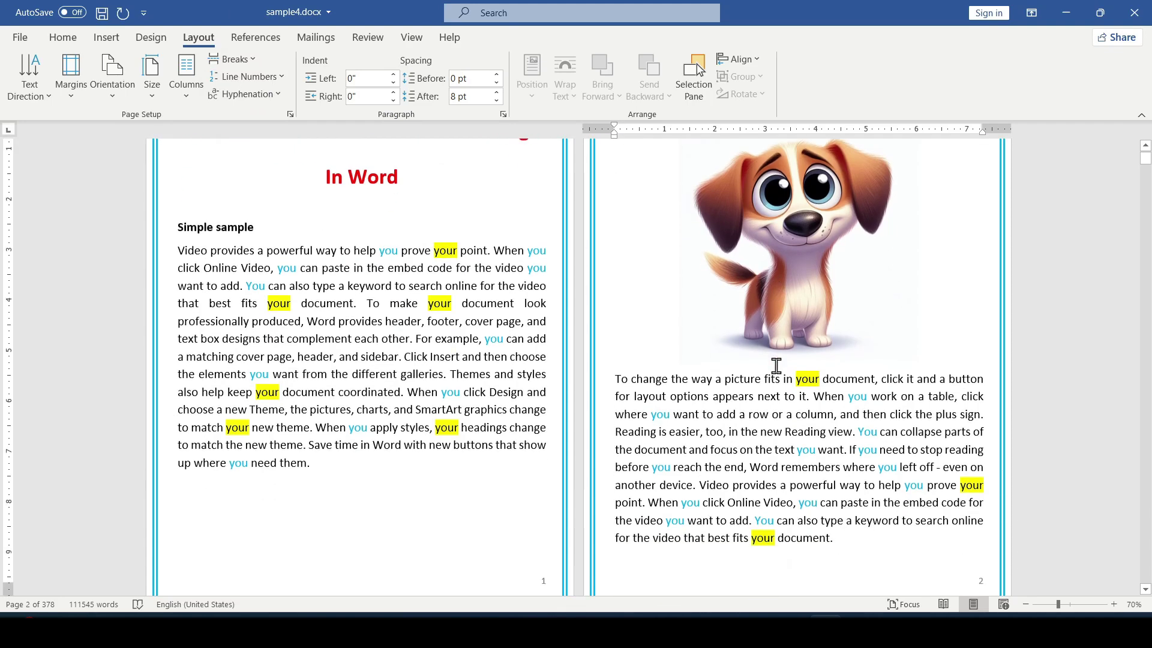
pyautogui.scroll(-3, 877, 390)
pyautogui.scroll(3, 875, 469)
pyautogui.scroll(-2, 850, 452)
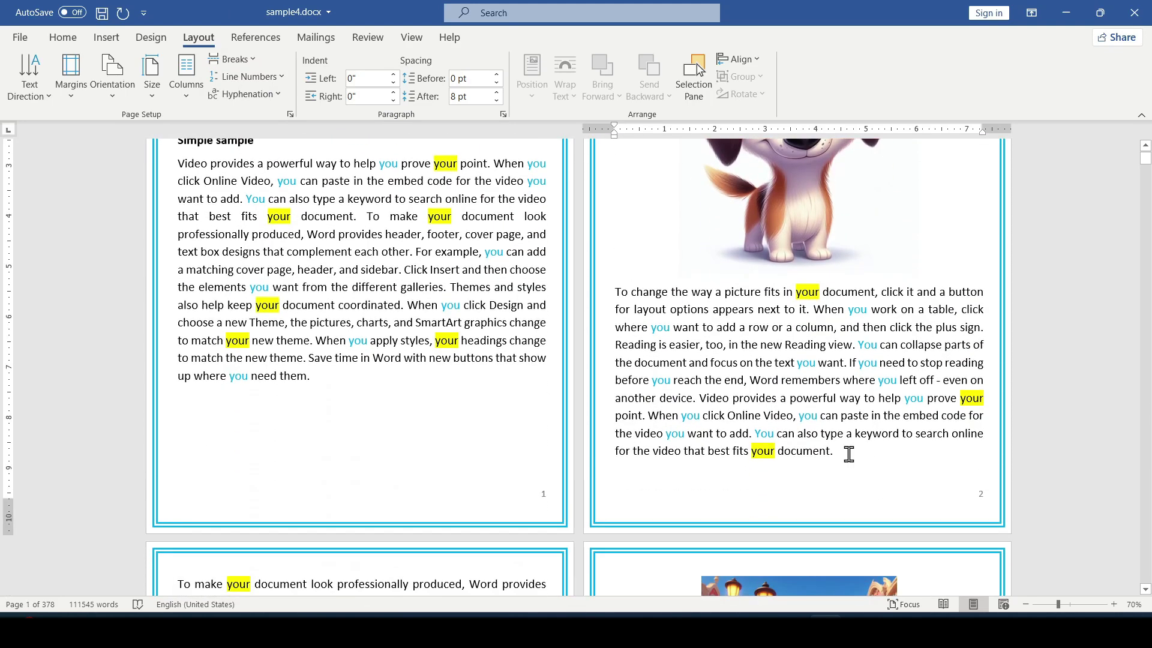
pyautogui.click(225, 60)
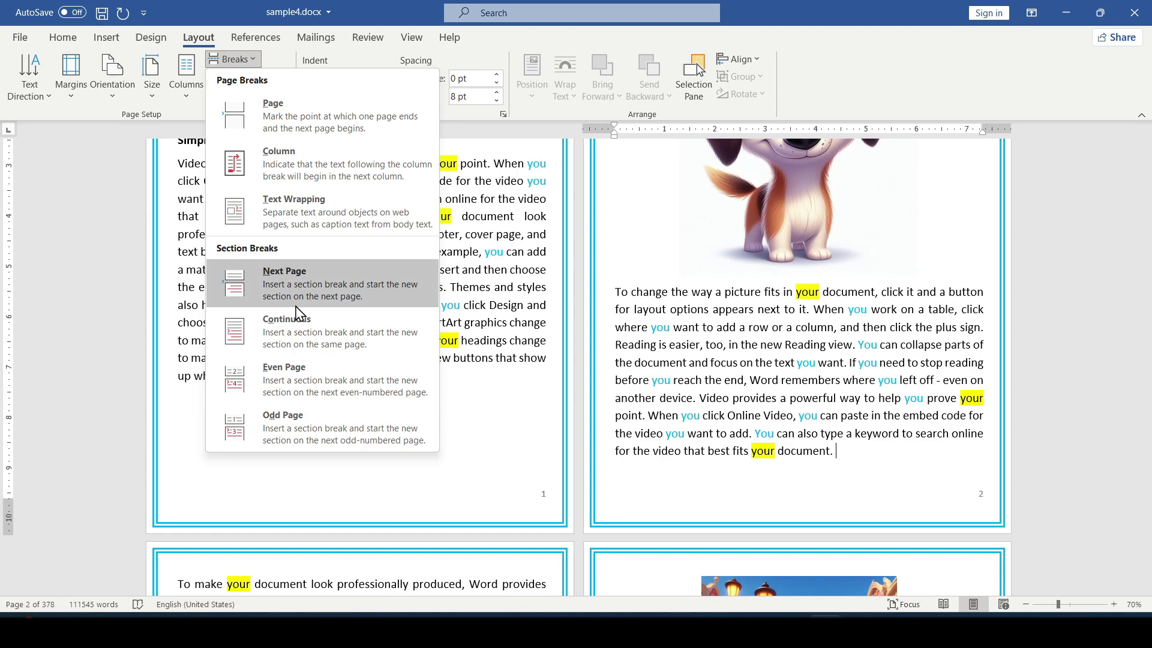
pyautogui.click(312, 292)
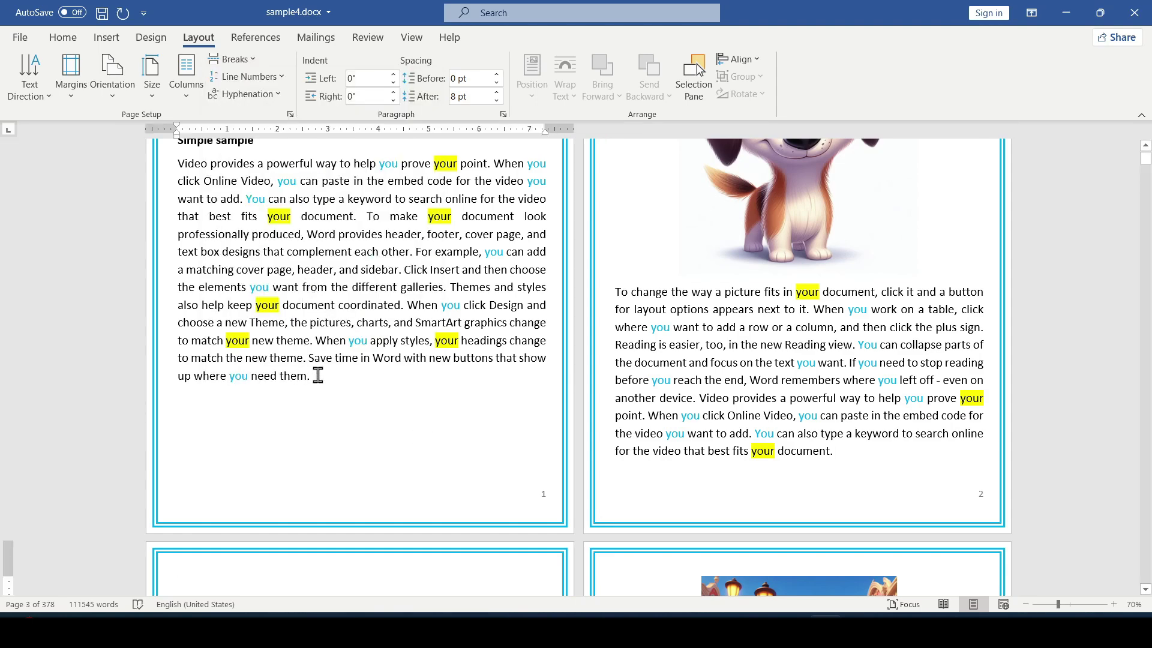
# Turn on Show/Hide ¶ formatting marks and put the cursor in page 2's text.
pyautogui.click(63, 37)
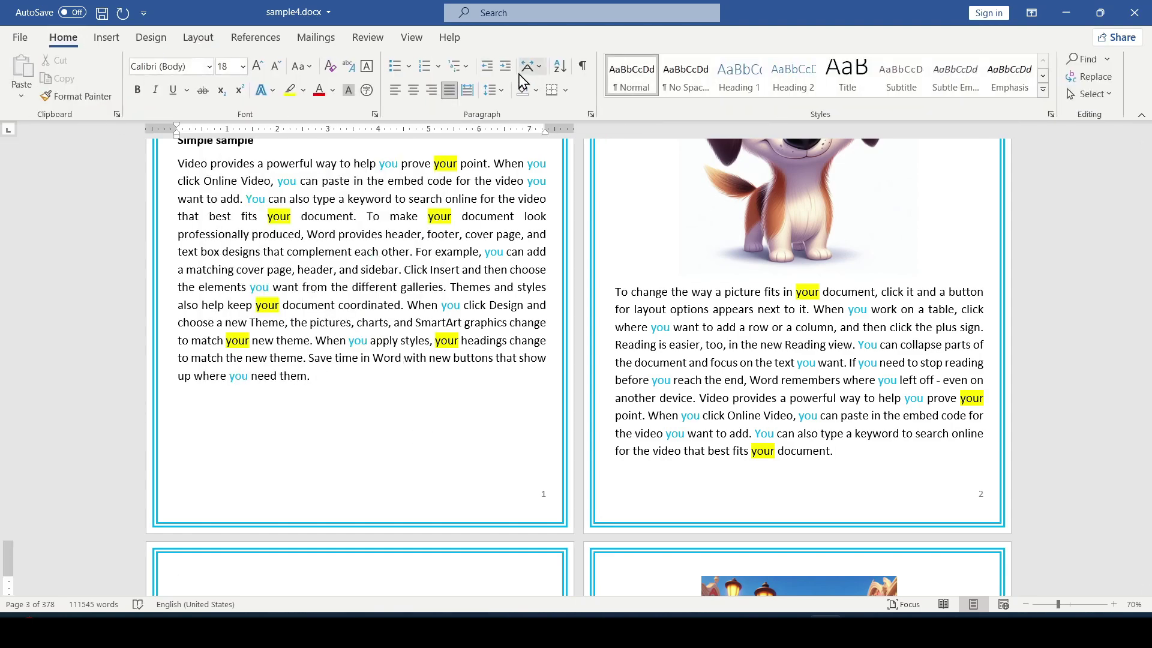
pyautogui.click(584, 73)
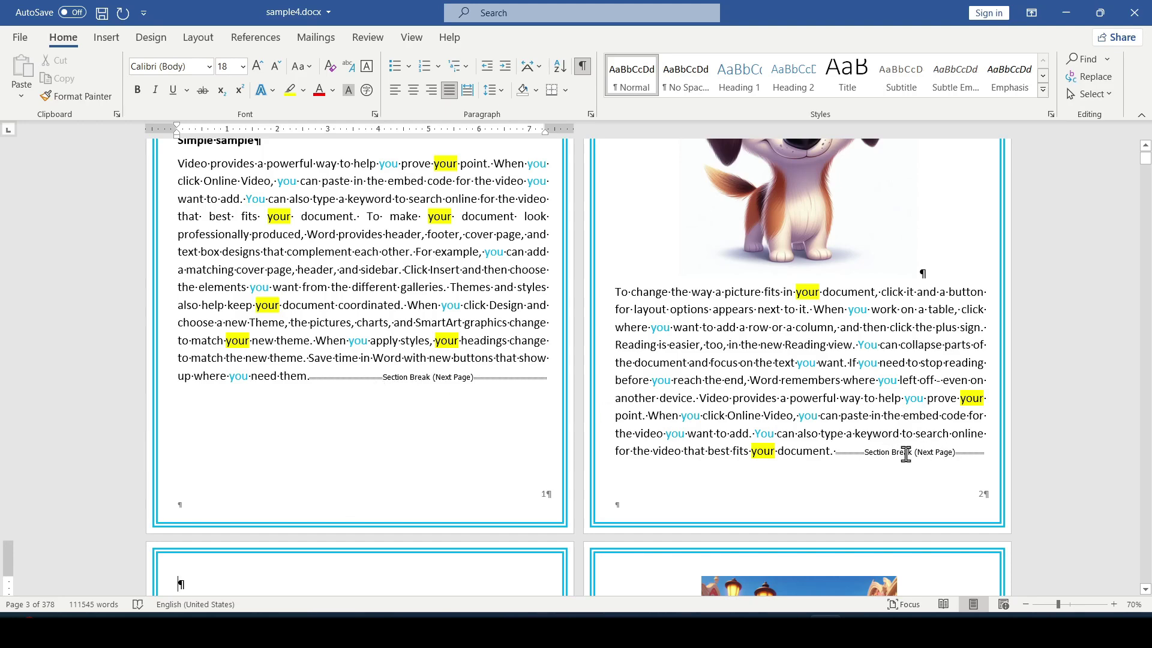
pyautogui.scroll(2, 905, 452)
pyautogui.click(814, 394)
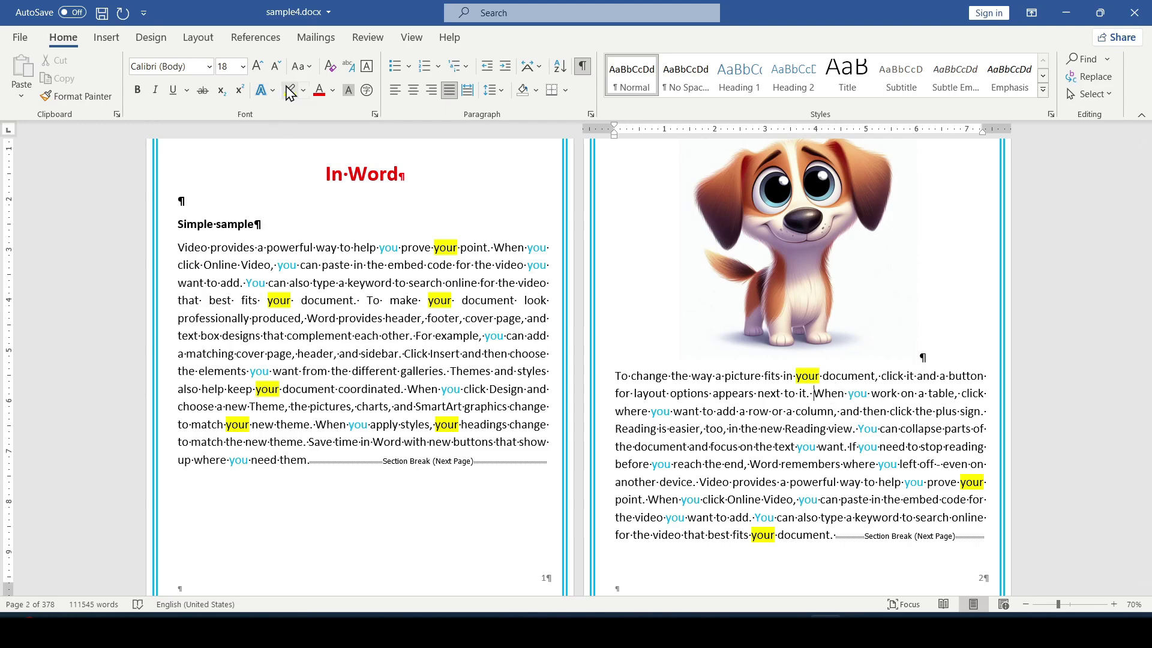
# Set page 2's page border to None, applied to This section only.
pyautogui.click(151, 38)
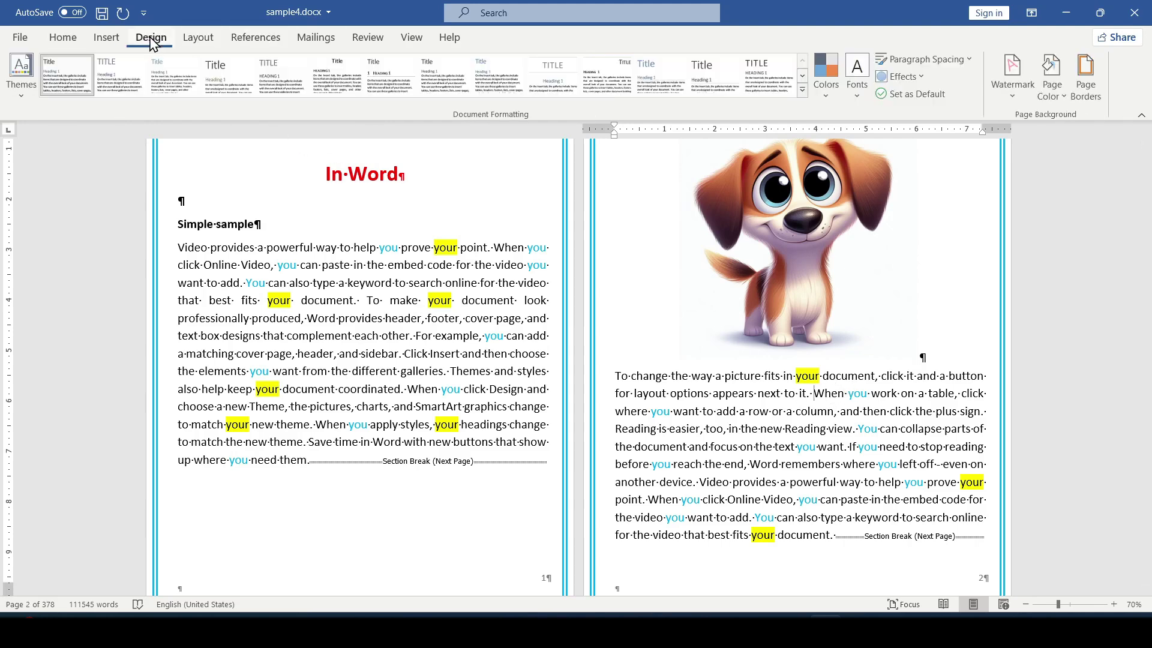
pyautogui.click(1090, 80)
pyautogui.click(589, 224)
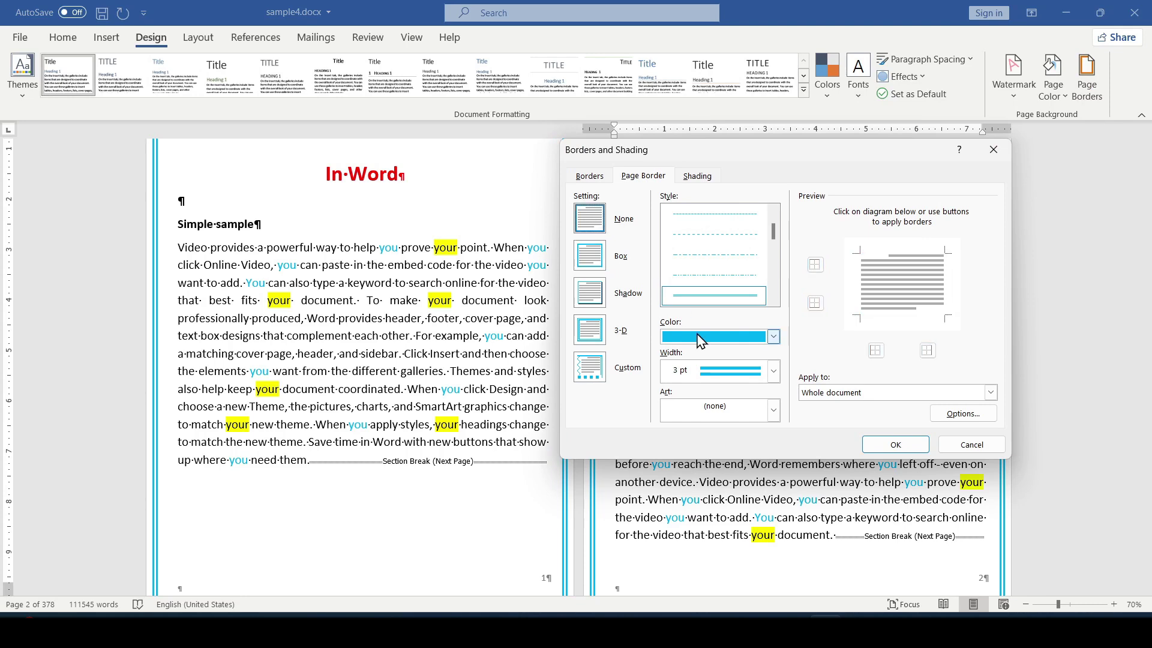
pyautogui.click(991, 392)
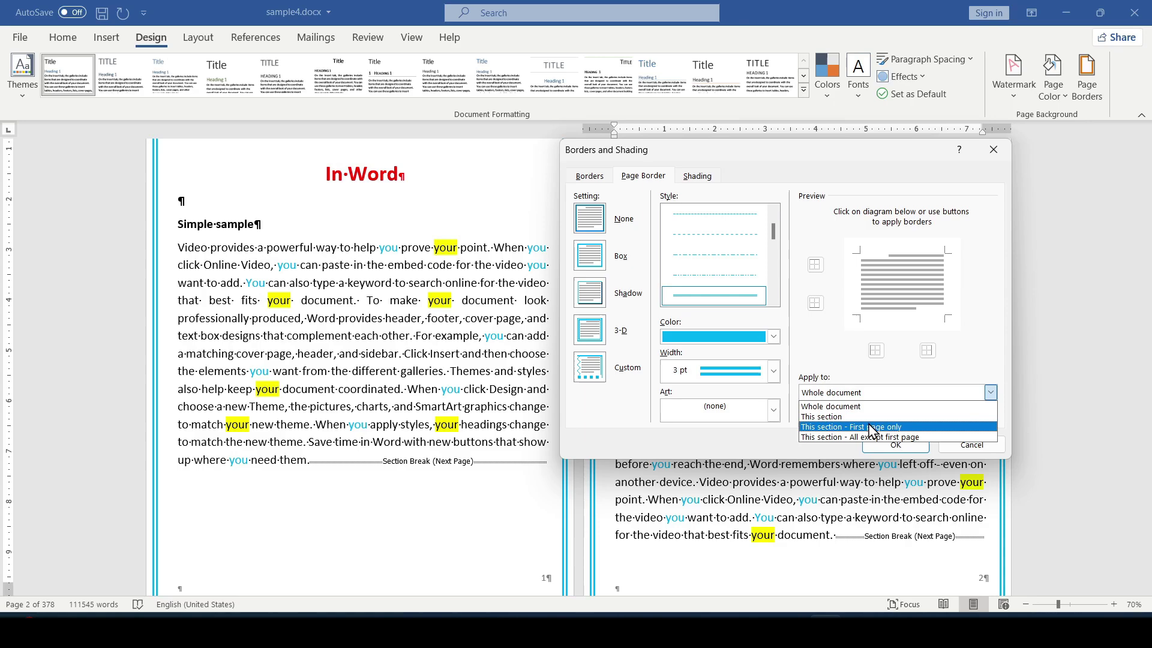
pyautogui.click(837, 416)
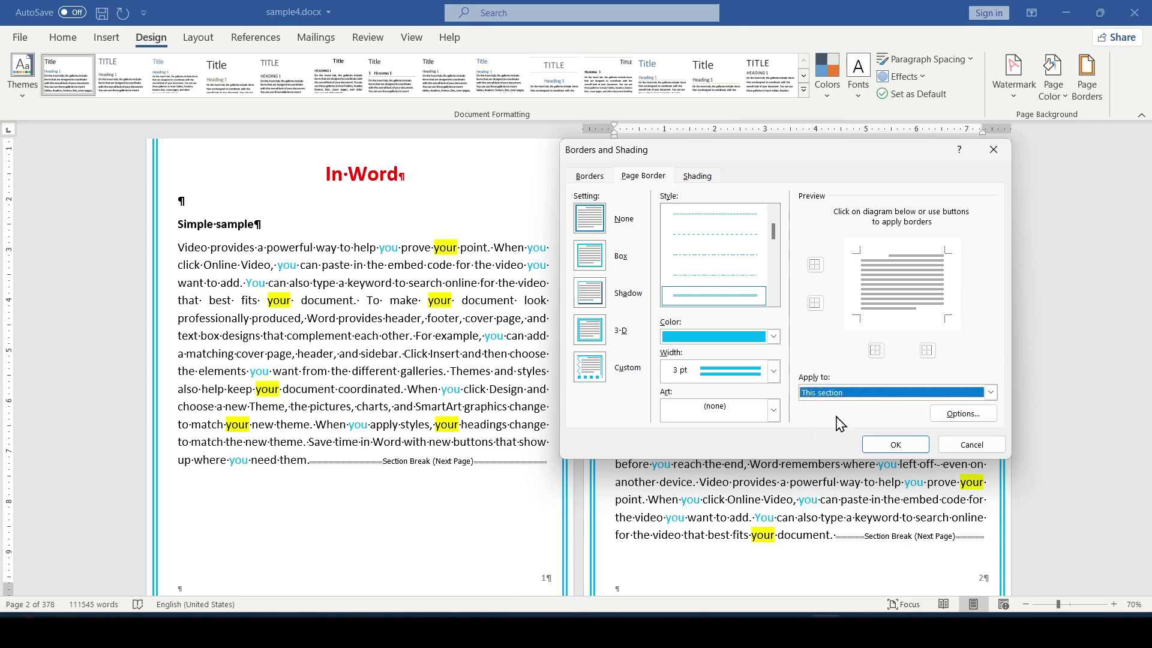
pyautogui.click(898, 444)
pyautogui.scroll(-2, 810, 347)
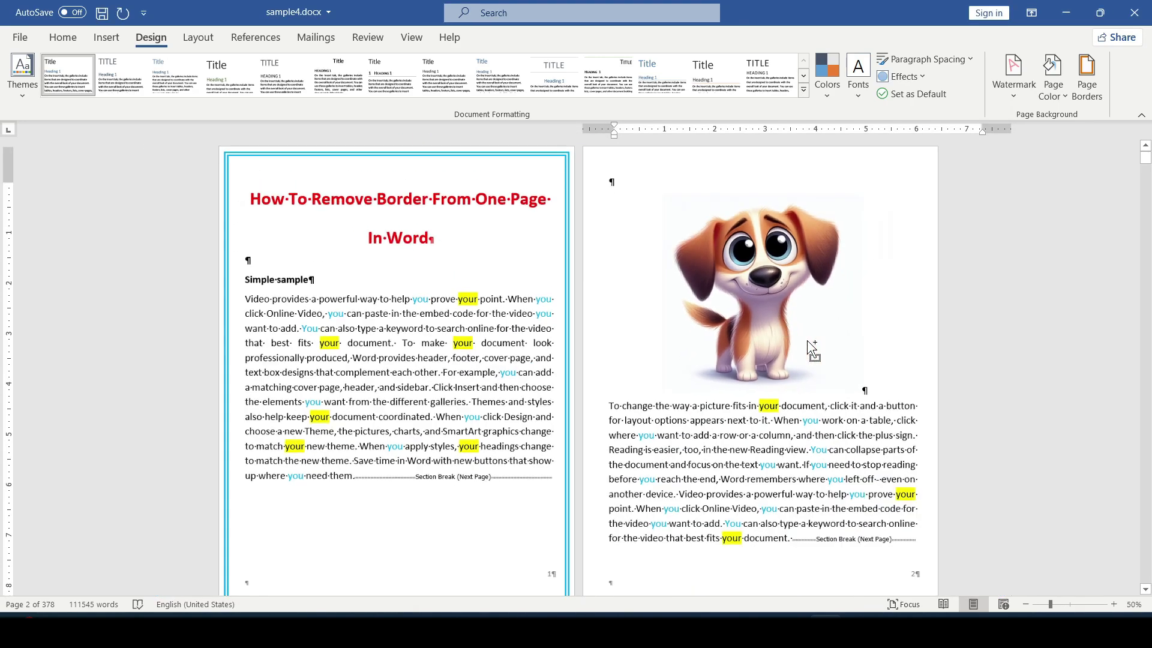
pyautogui.scroll(-2, 696, 403)
pyautogui.scroll(2, 697, 404)
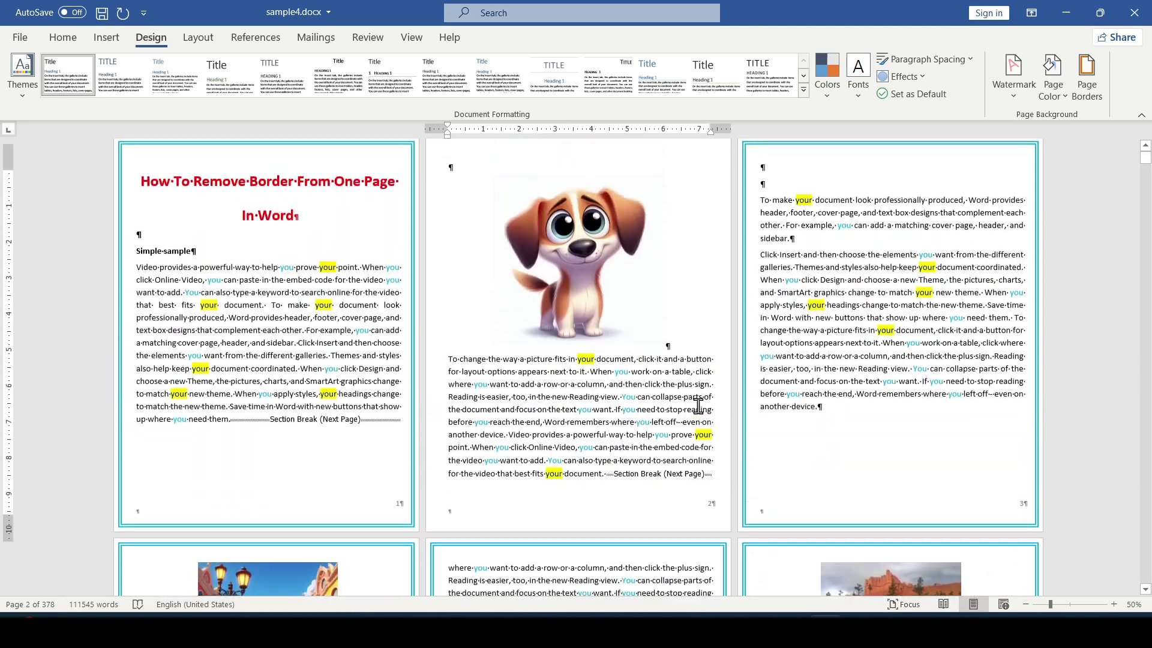
pyautogui.scroll(1, 697, 404)
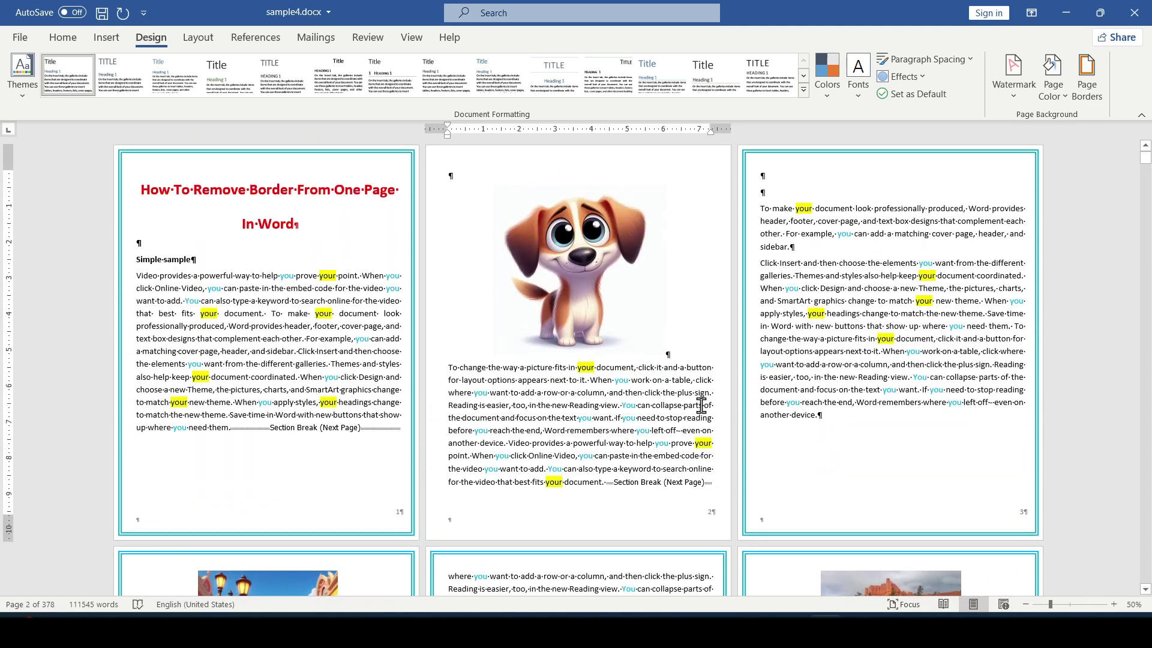